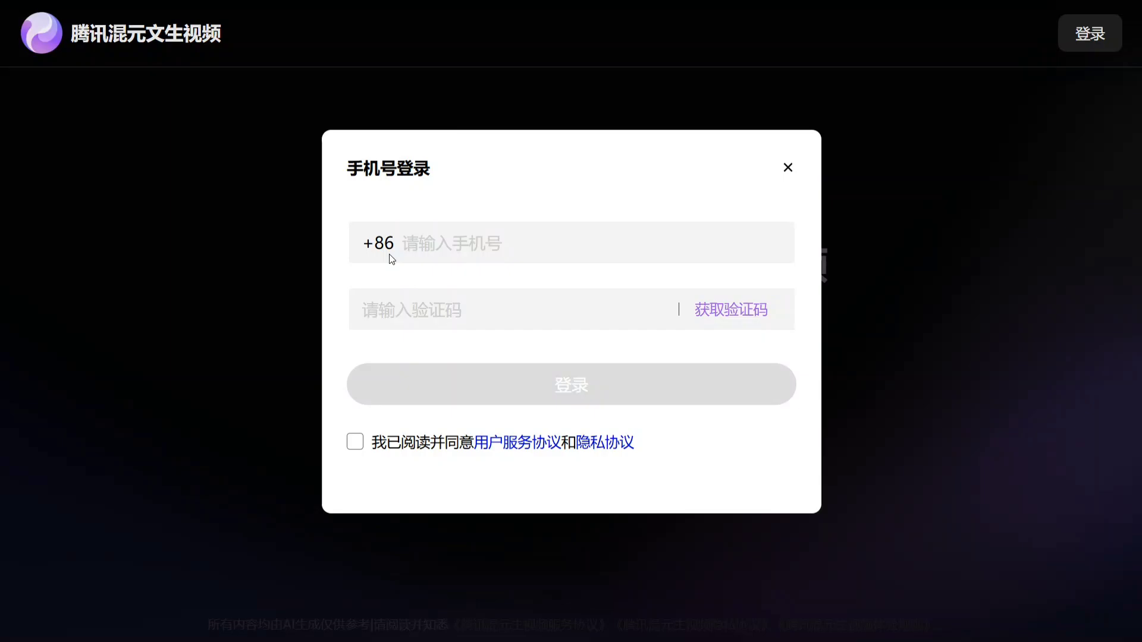
Toggle fullscreen and wait for the five-second yellow-saree Varanasi street clip to complete.
{"action": "key", "text": "F11"}
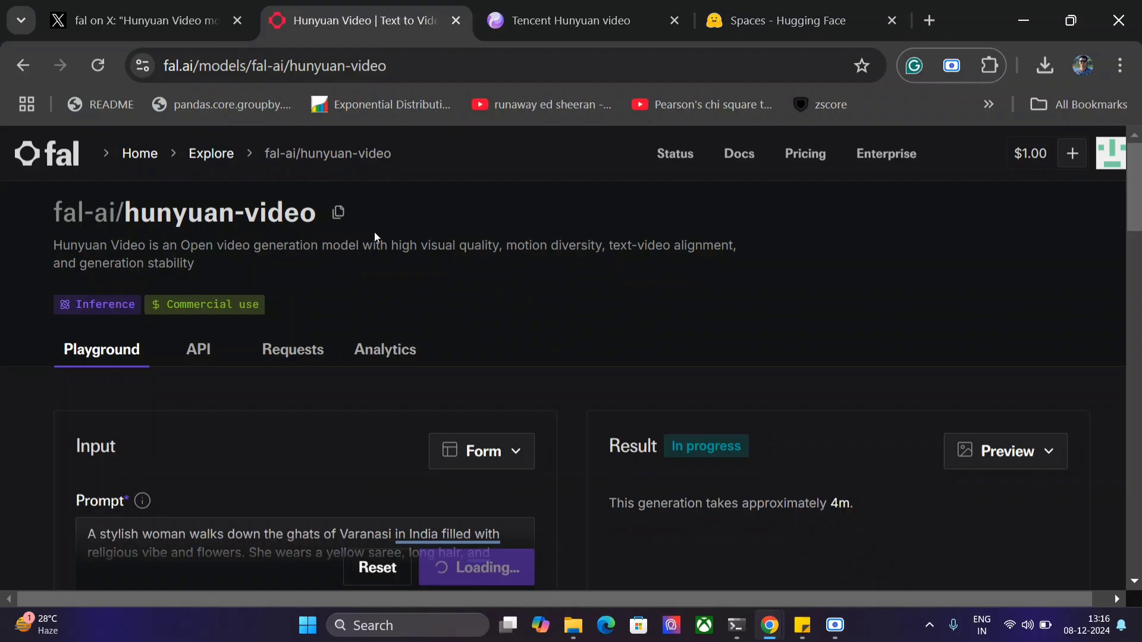
{"action": "key", "text": "F11"}
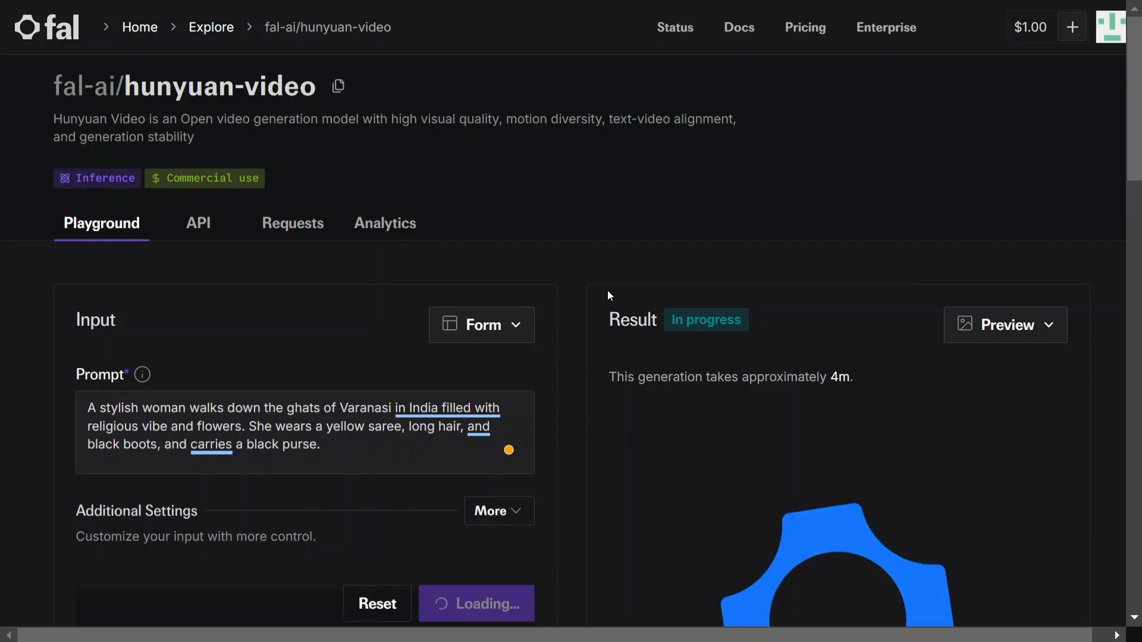
{"action": "scroll", "coordinate": [608, 290], "scroll_direction": "down", "scroll_amount": 1}
{"action": "left_click", "coordinate": [363, 358]}
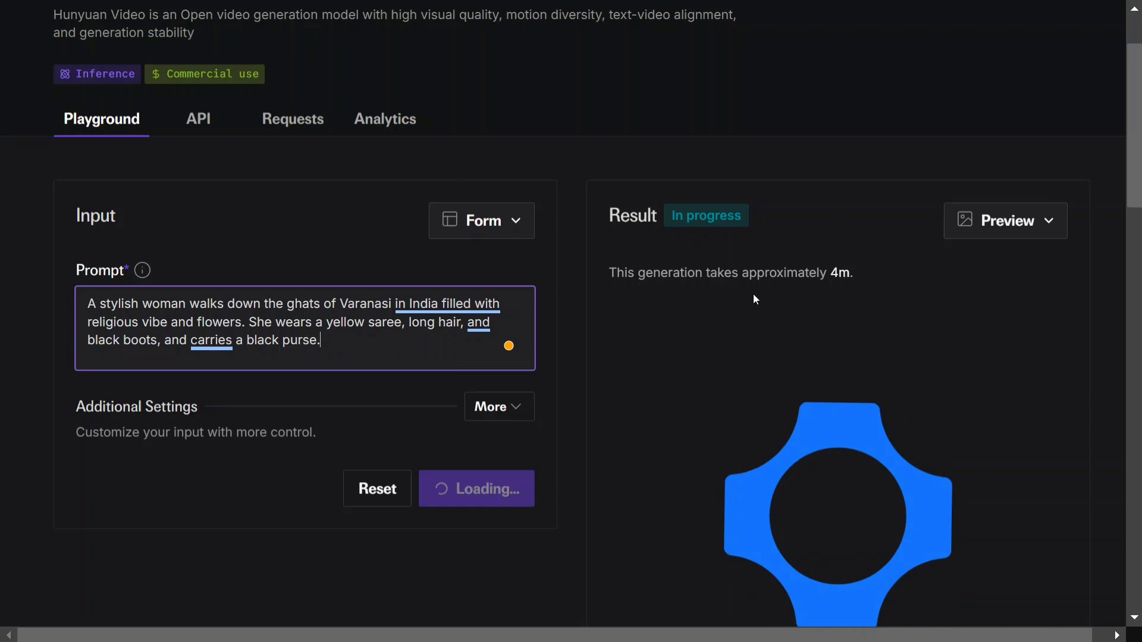
{"action": "scroll", "coordinate": [729, 404], "scroll_direction": "up", "scroll_amount": 3}
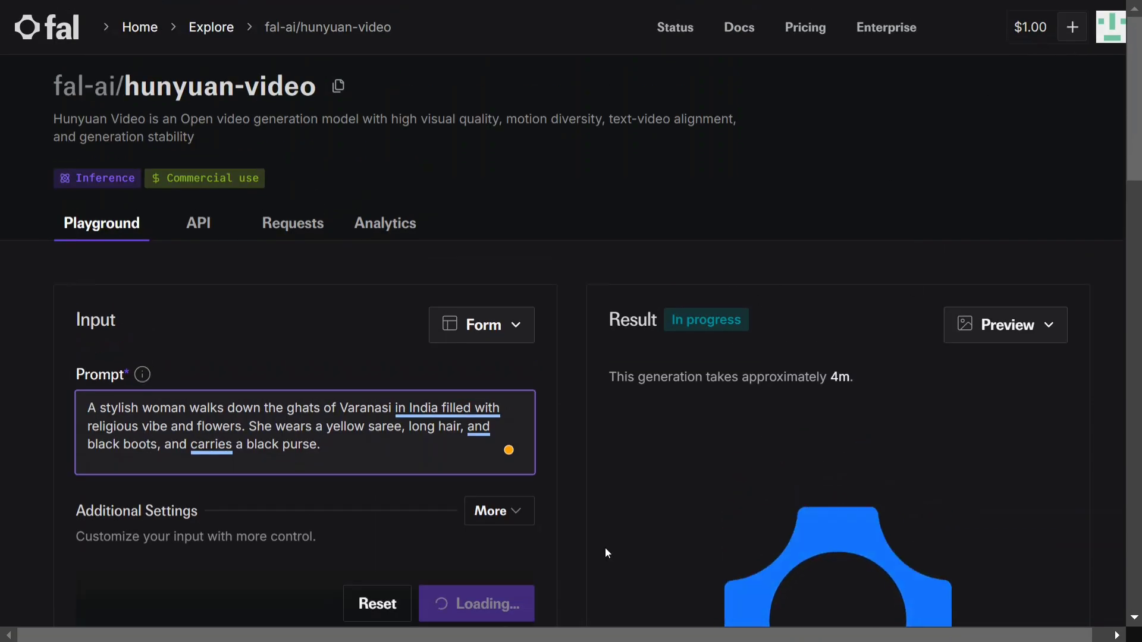
{"action": "scroll", "coordinate": [605, 546], "scroll_direction": "down", "scroll_amount": 4}
{"action": "scroll", "coordinate": [661, 499], "scroll_direction": "up", "scroll_amount": 2}
{"action": "scroll", "coordinate": [662, 499], "scroll_direction": "up", "scroll_amount": 1}
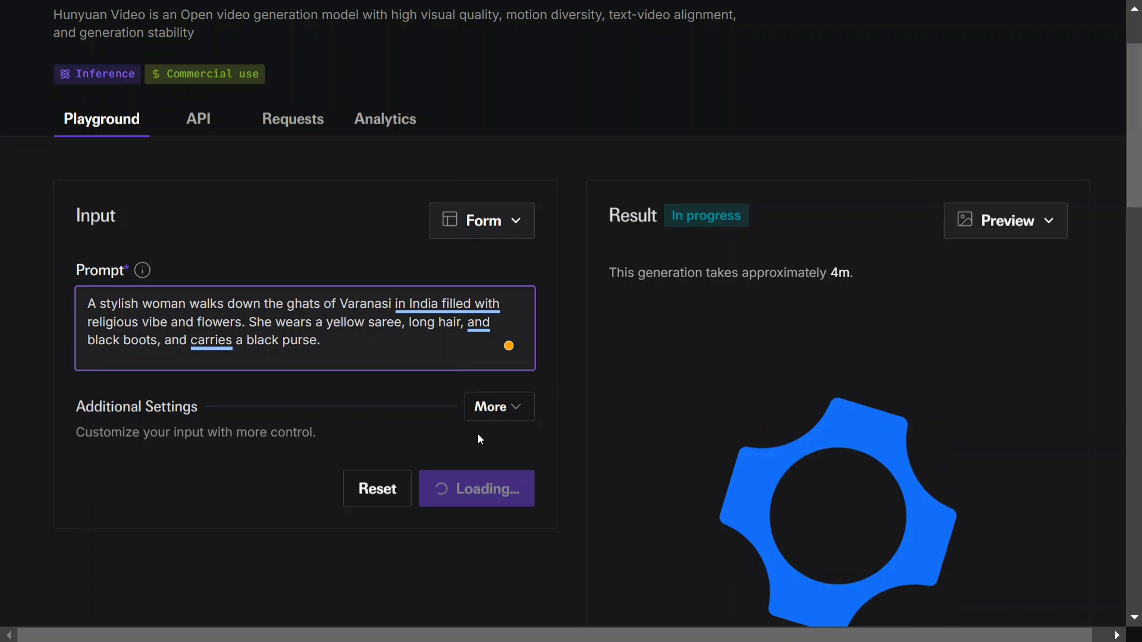
{"action": "scroll", "coordinate": [478, 432], "scroll_direction": "up", "scroll_amount": 1}
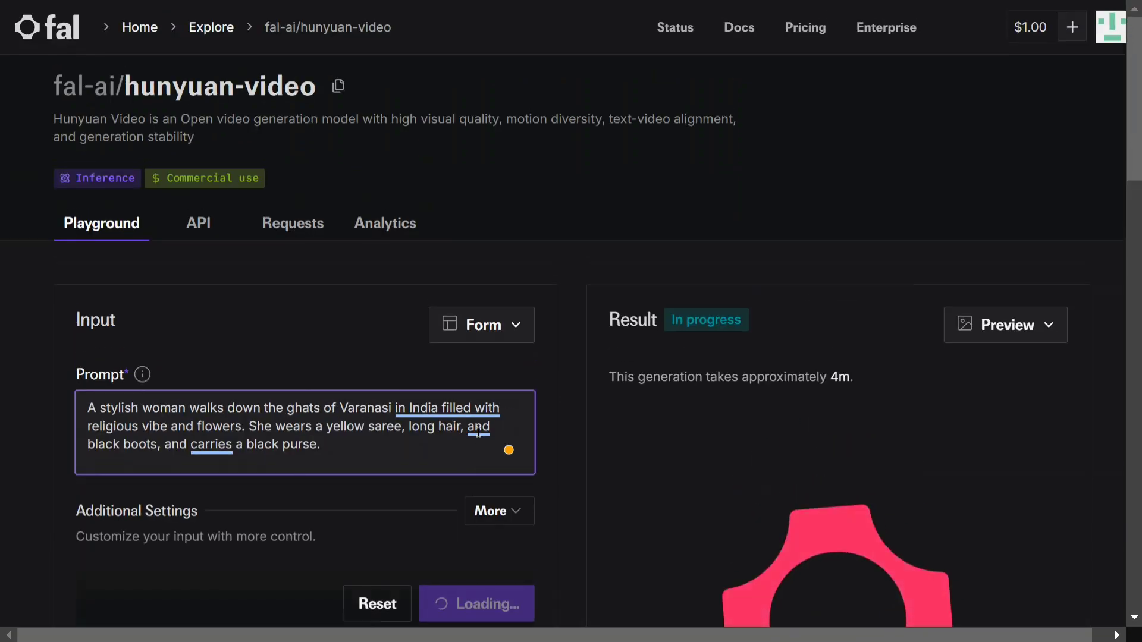
{"action": "left_click", "coordinate": [477, 429]}
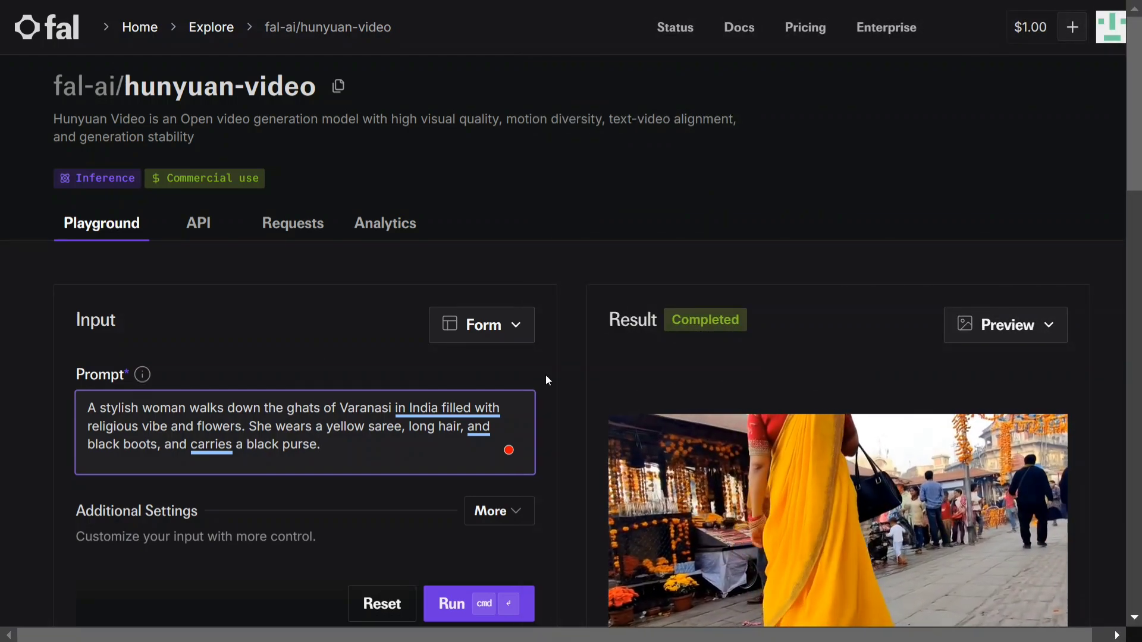
{"action": "scroll", "coordinate": [613, 348], "scroll_direction": "down", "scroll_amount": 1}
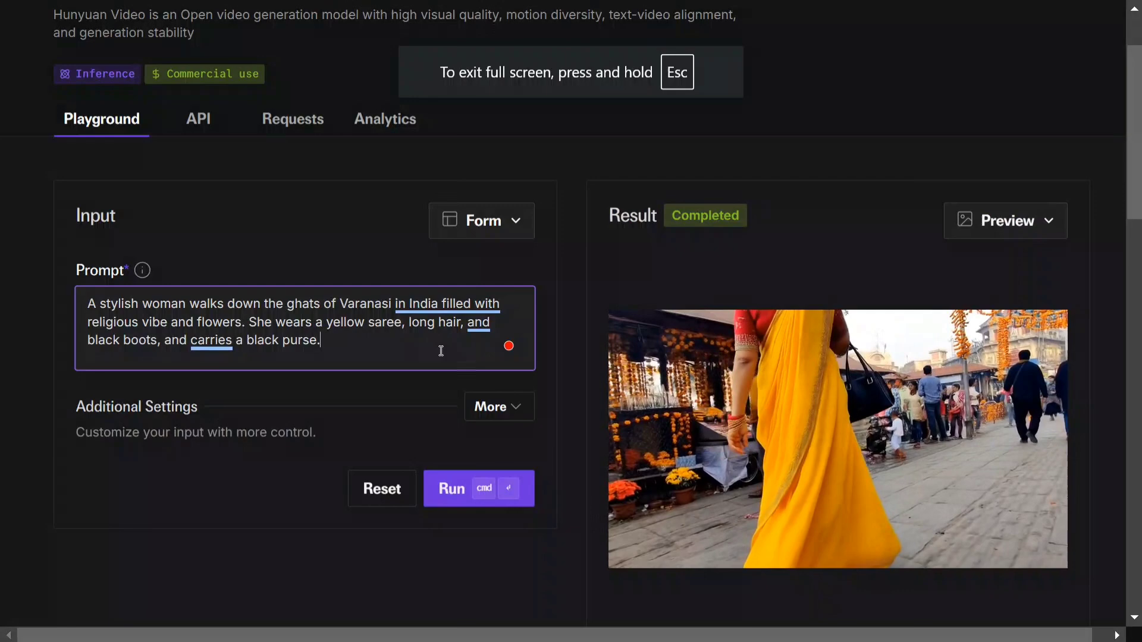
Rewrite the prompt to describe morning, hundreds of soldiers and a tense bazooka soldier.
{"action": "left_click_drag", "start_coordinate": [330, 344], "coordinate": [39, 295]}
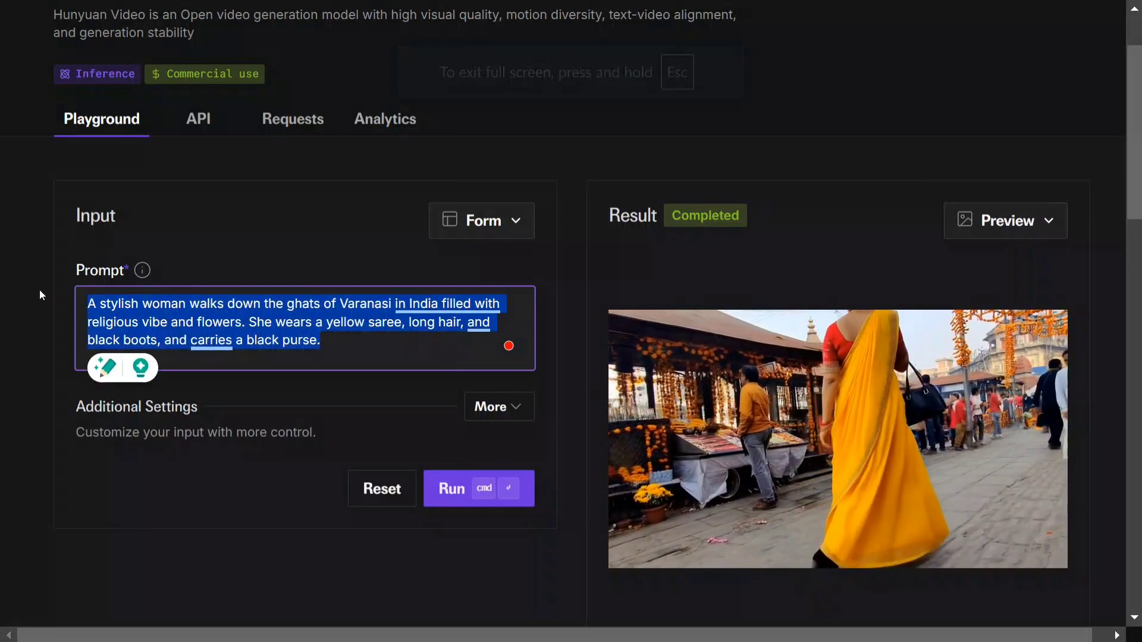
{"action": "type", "text": "A war scene where a s"}
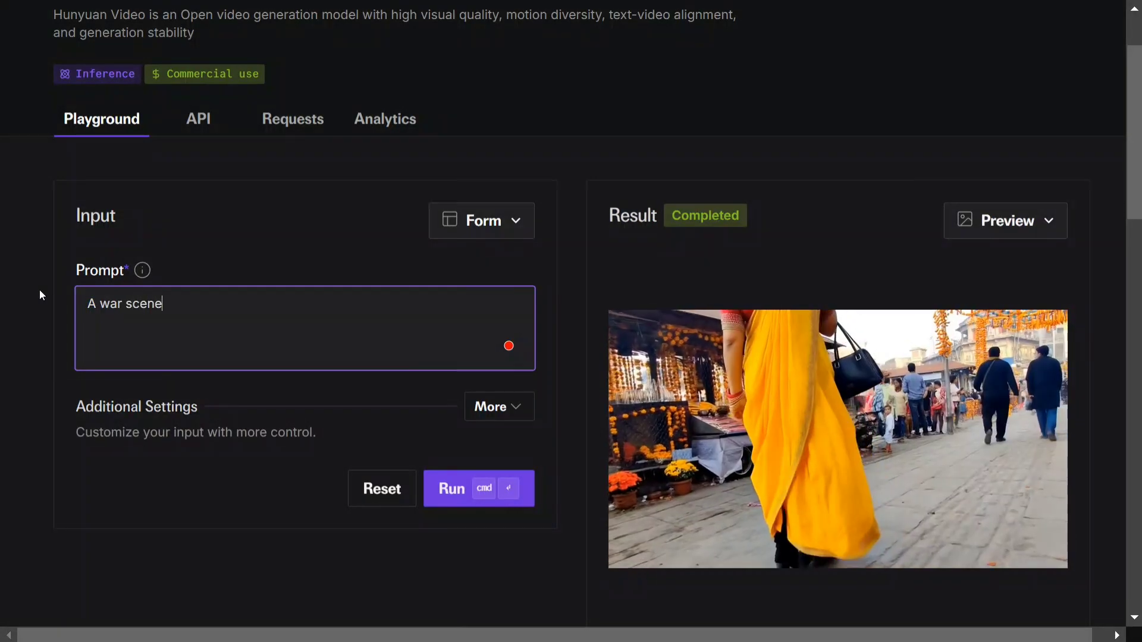
{"action": "type", "text": "old"}
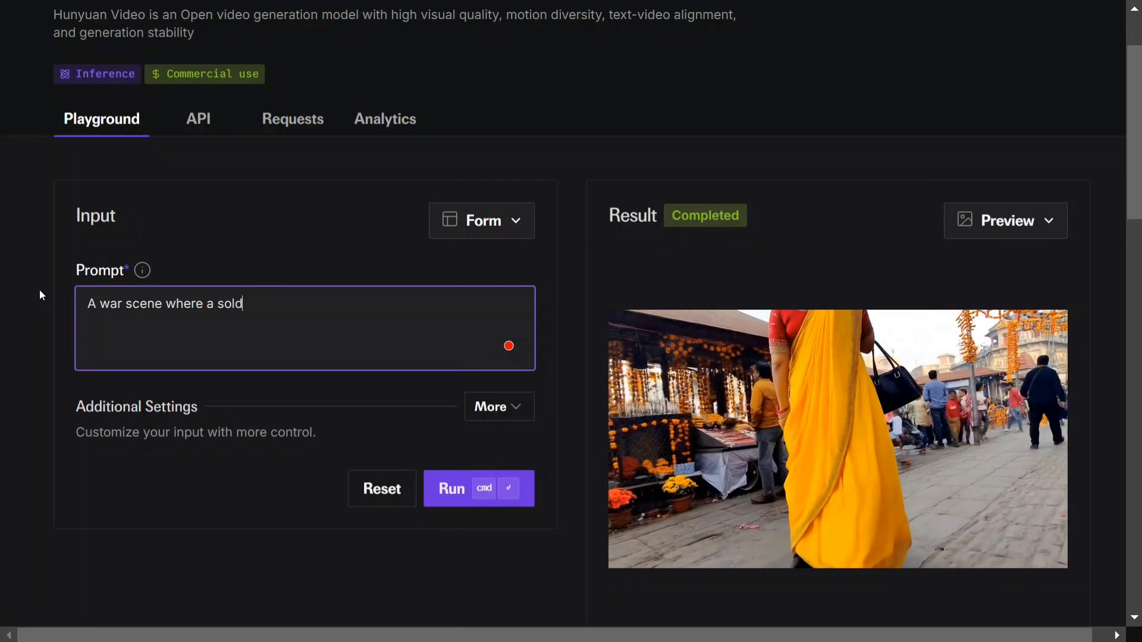
{"action": "type", "text": "ier is"}
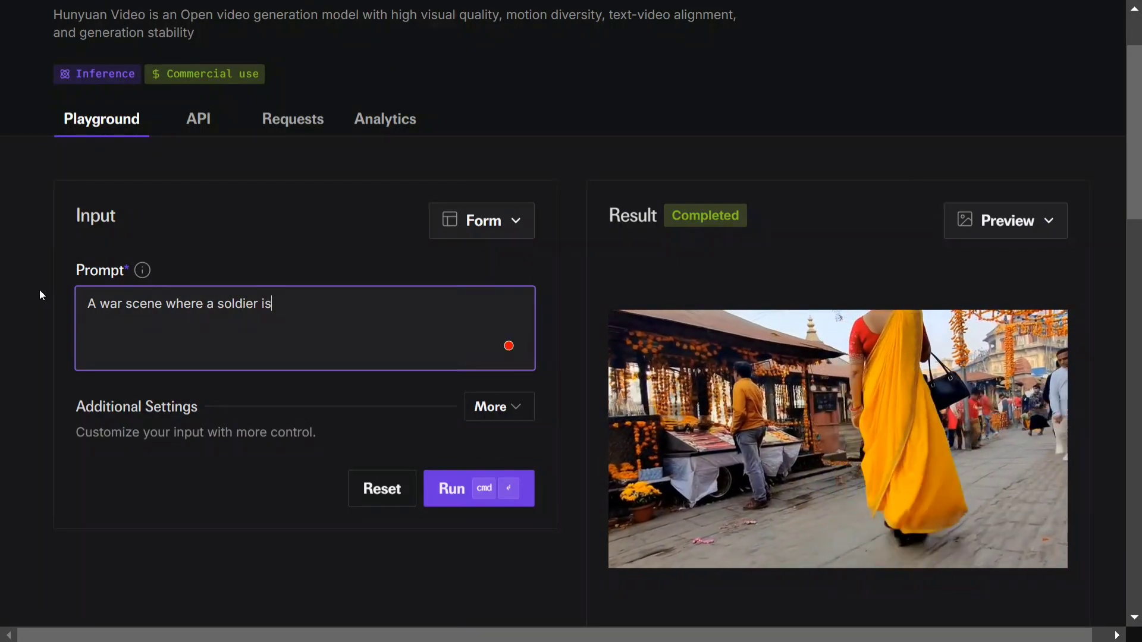
{"action": "type", "text": " ready with"}
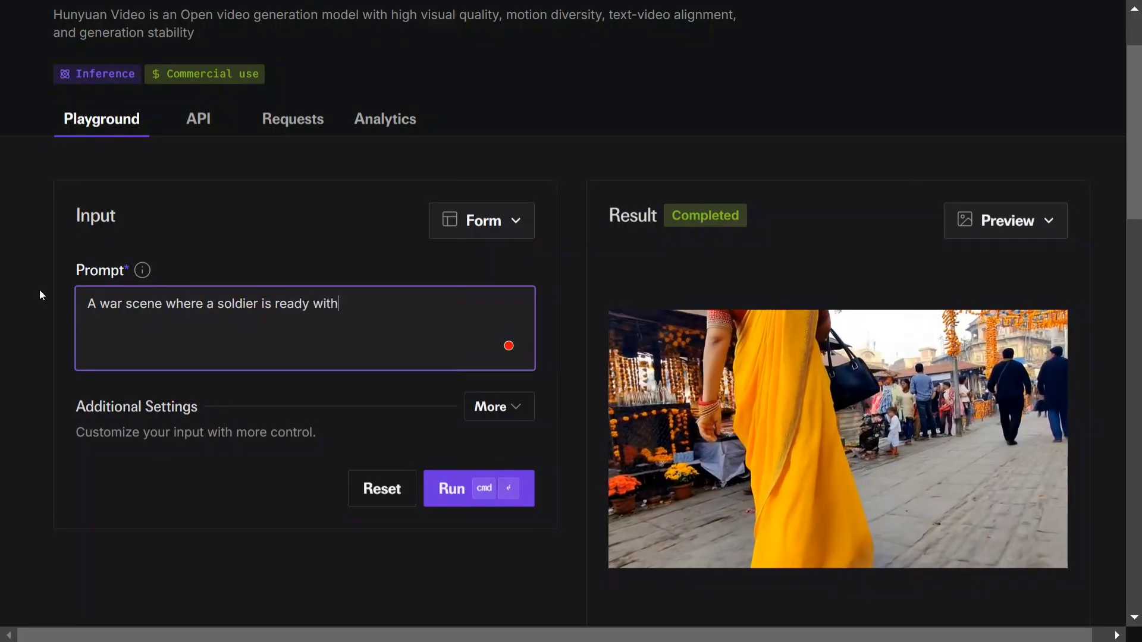
{"action": "type", "text": " a bazooka to h"}
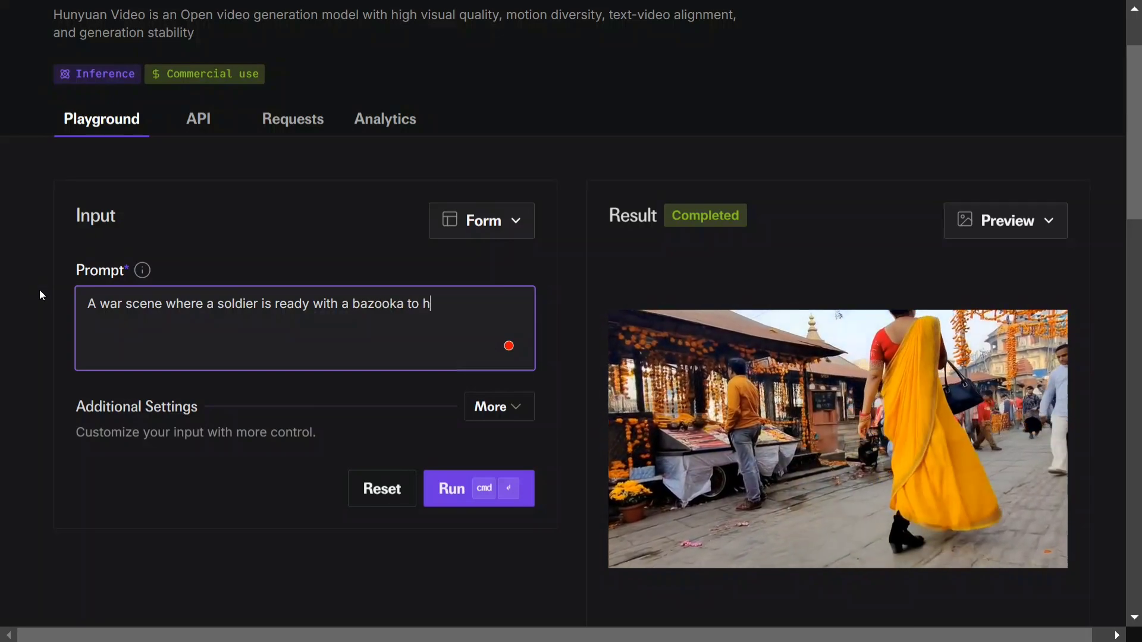
{"action": "type", "text": "it the opposi"}
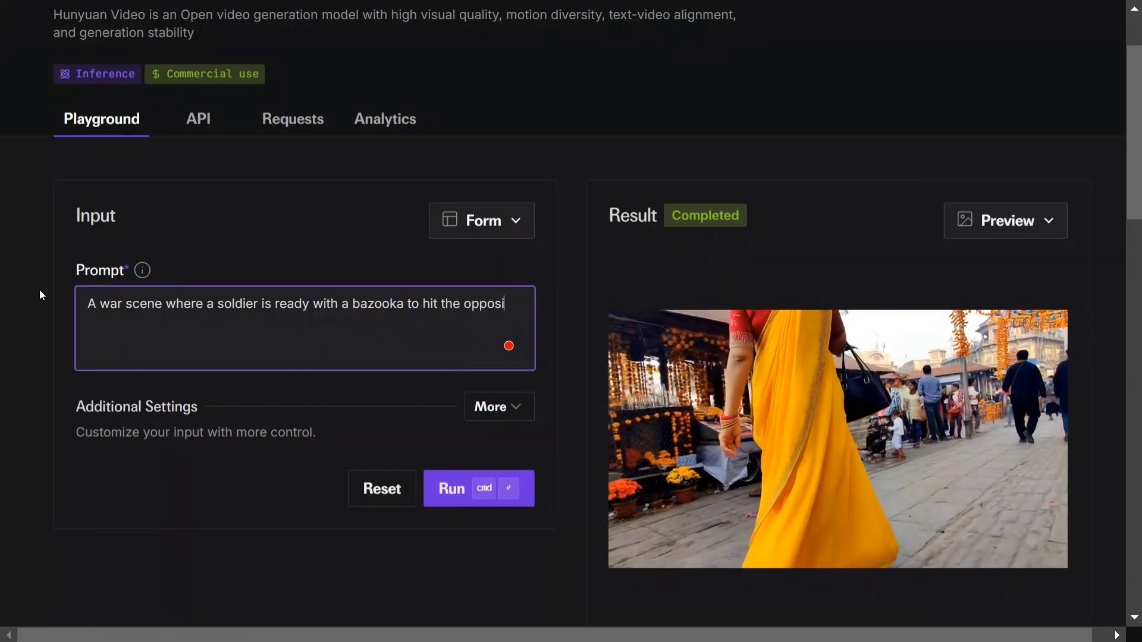
{"action": "type", "text": "te army "}
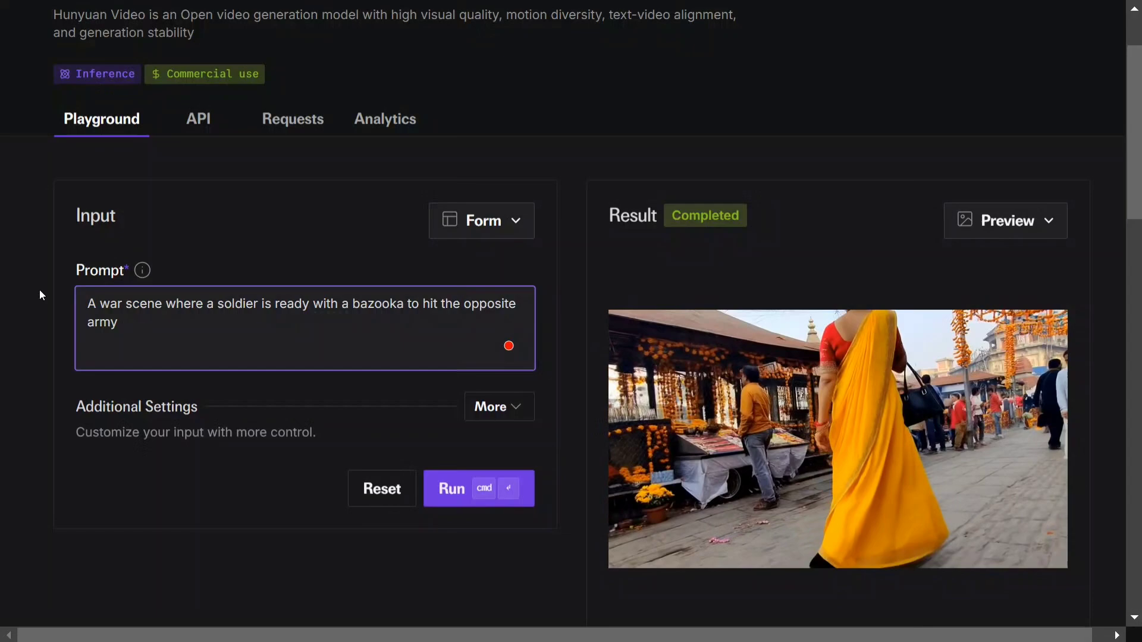
{"action": "type", "text": "."}
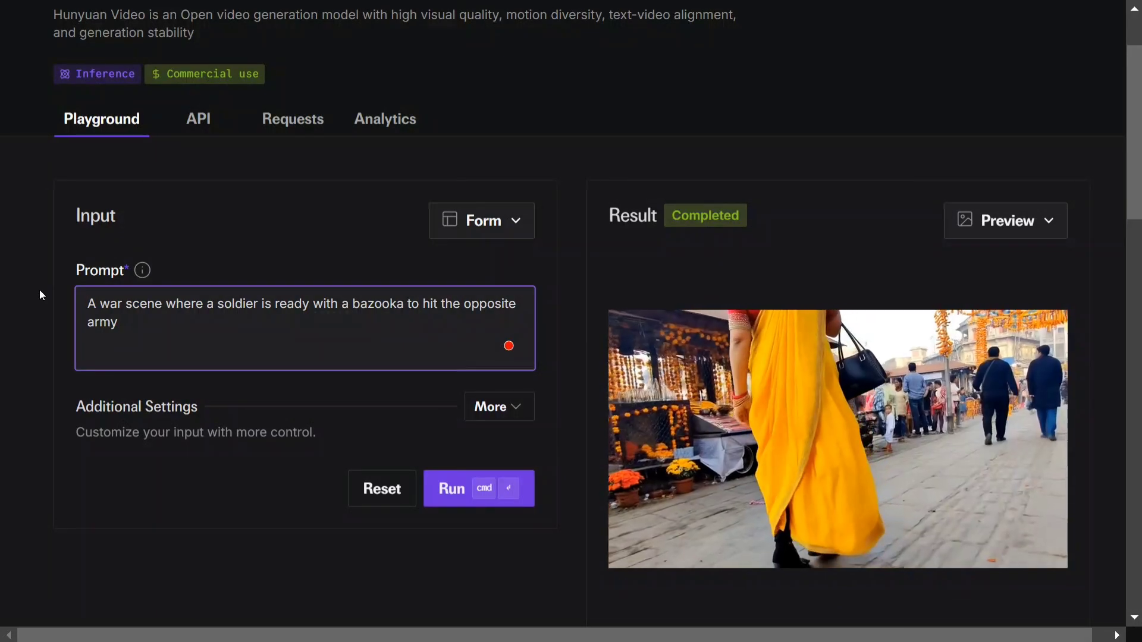
{"action": "key", "text": "BackSpace"}
{"action": "type", "text": ". Its morni"}
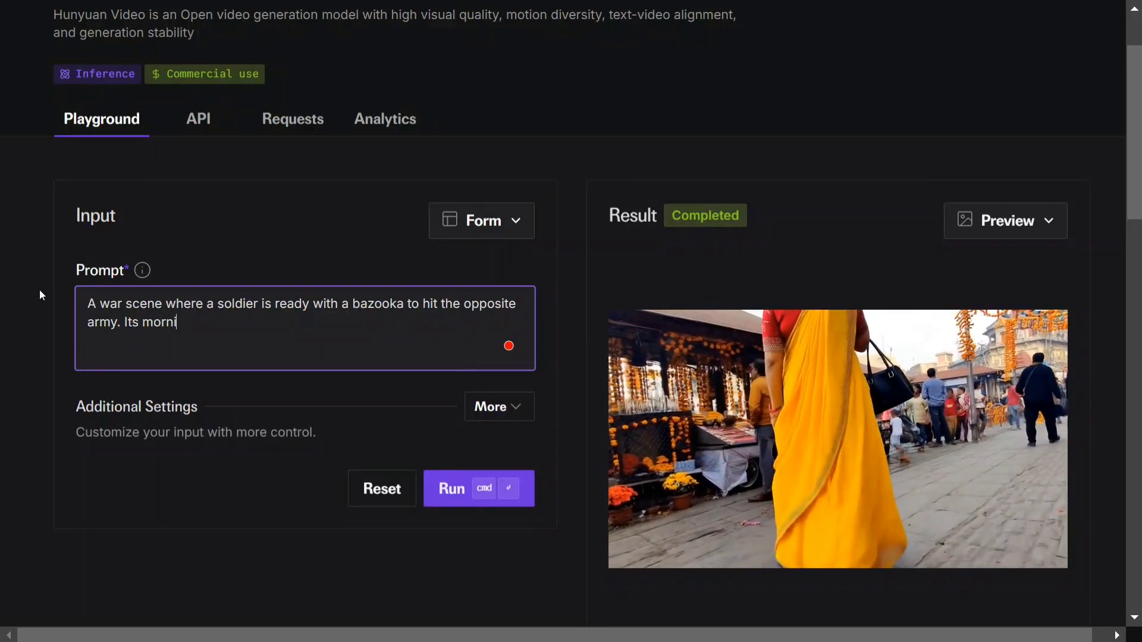
{"action": "type", "text": "ng and"}
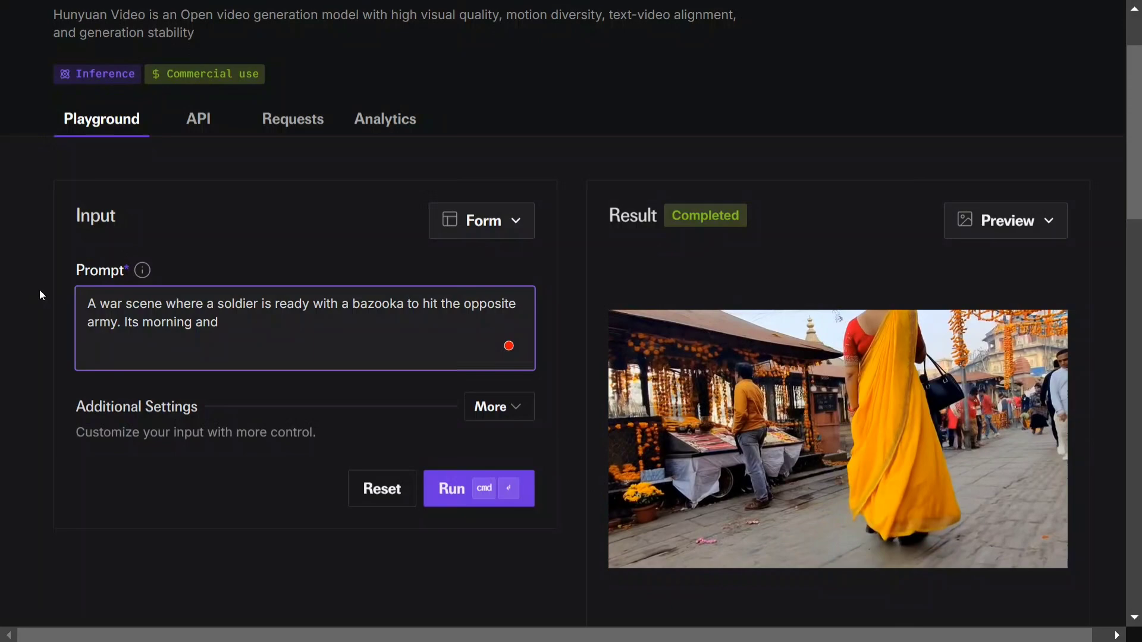
{"action": "type", "text": " 100s "}
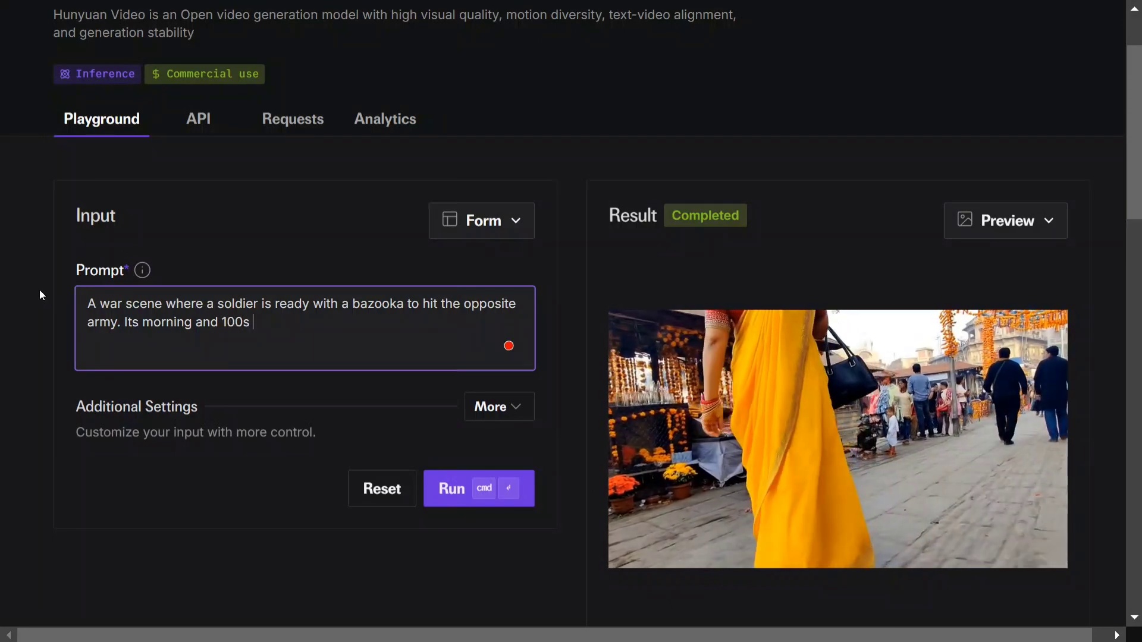
{"action": "type", "text": "of soldiers ar"}
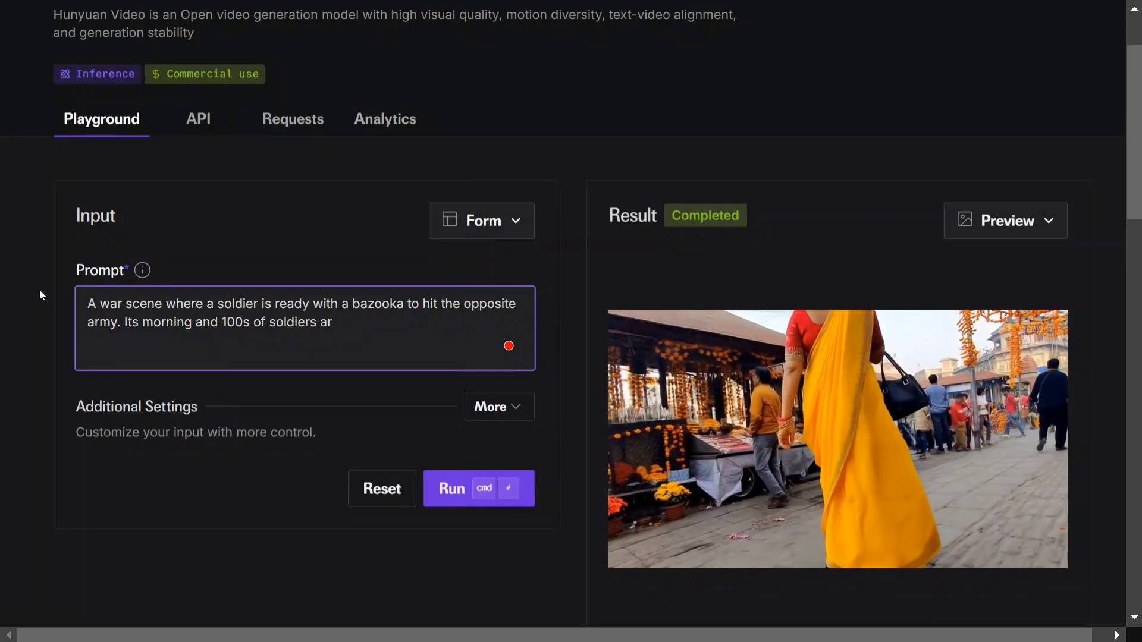
{"action": "type", "text": "e are there"}
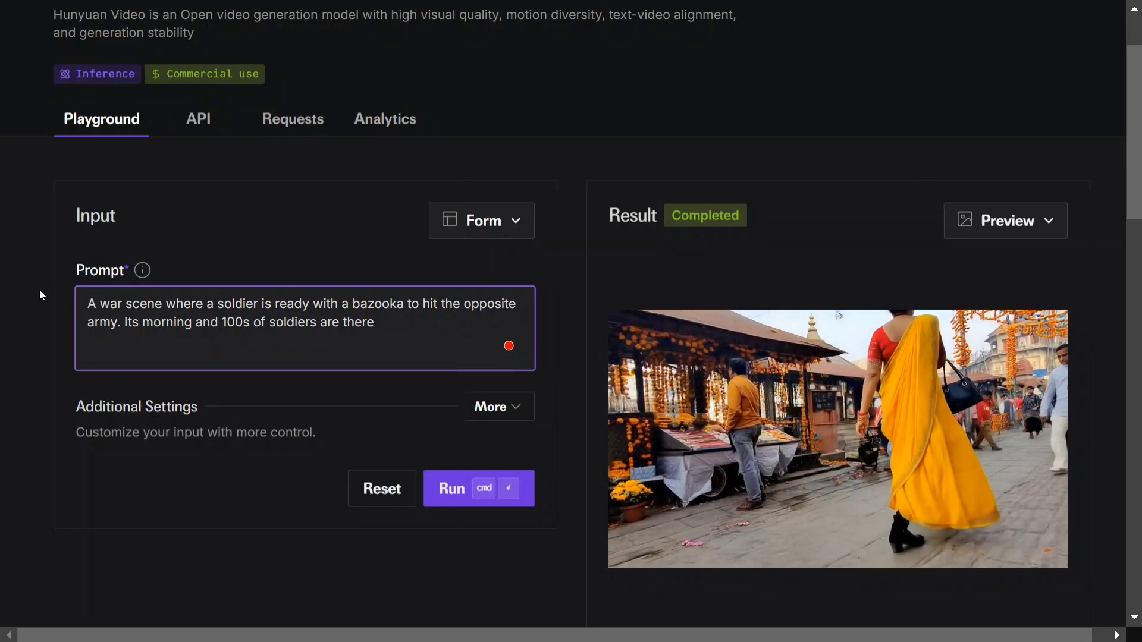
{"action": "type", "text": ". The "}
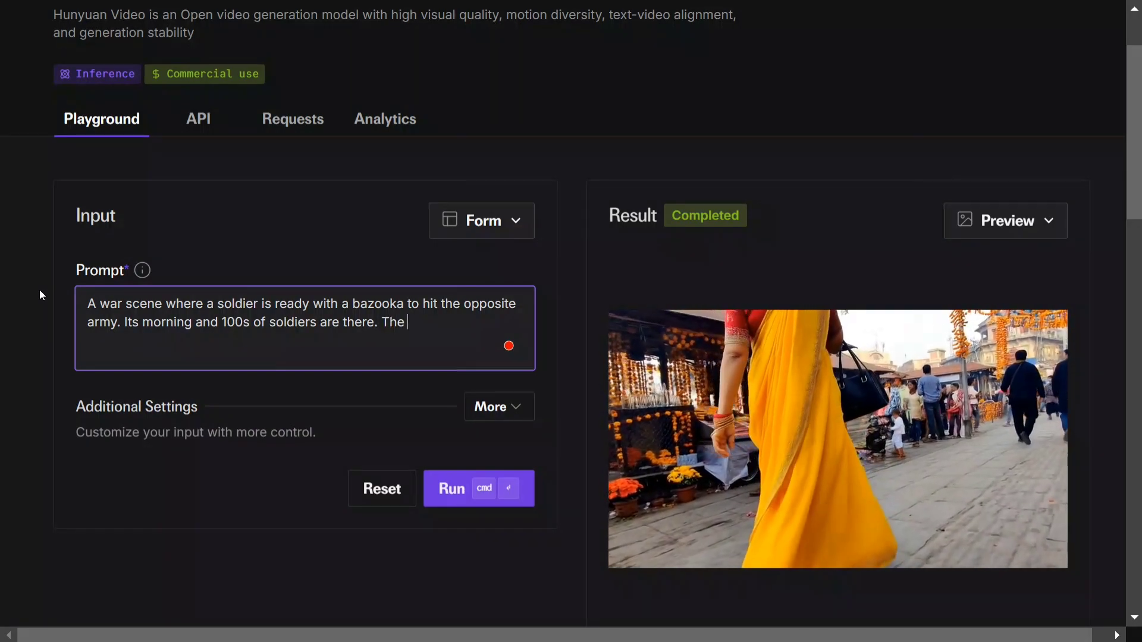
{"action": "type", "text": "soldier with"}
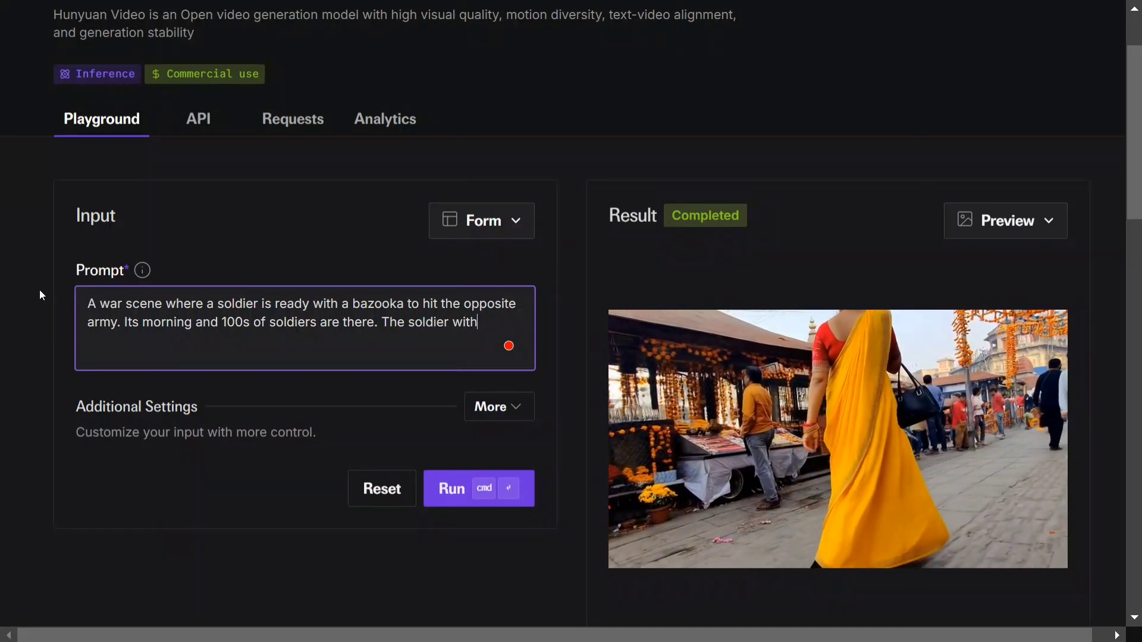
{"action": "type", "text": " bazooka"}
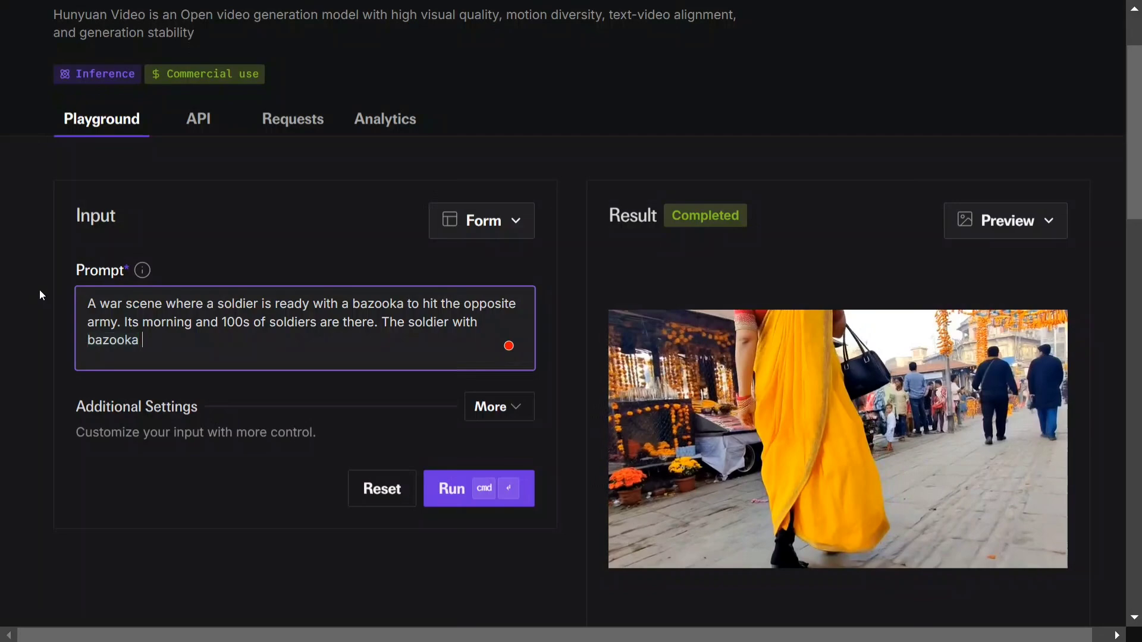
{"action": "key", "text": "BackSpace"}
{"action": "key", "text": "BackSpace"}
{"action": "key", "text": "BackSpace"}
{"action": "type", "text": "a is "}
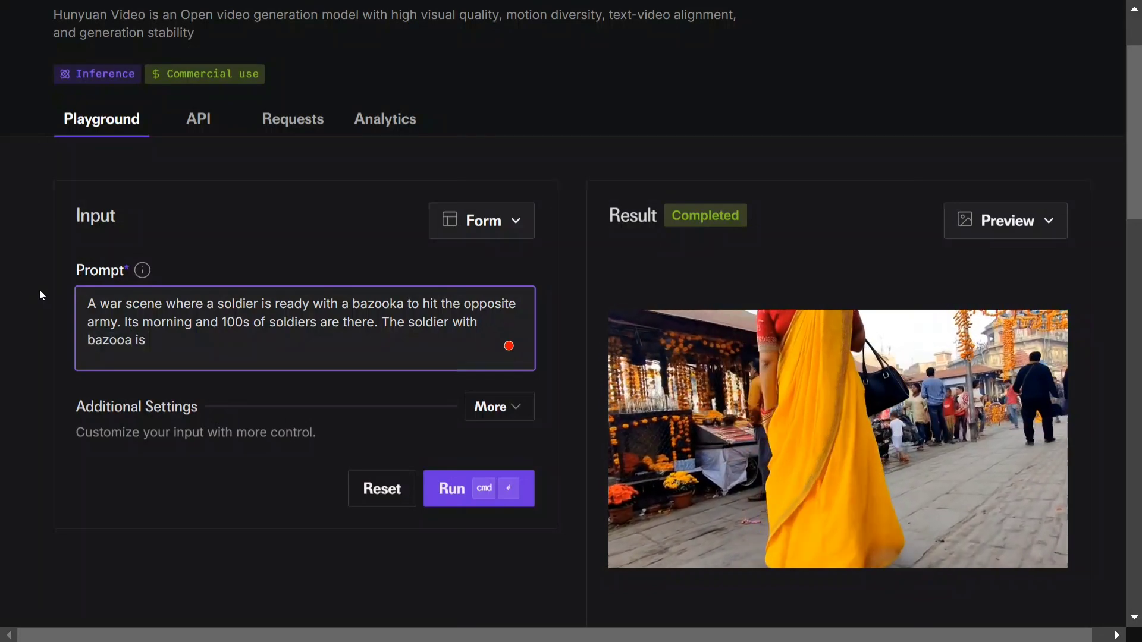
{"action": "type", "text": "tense"}
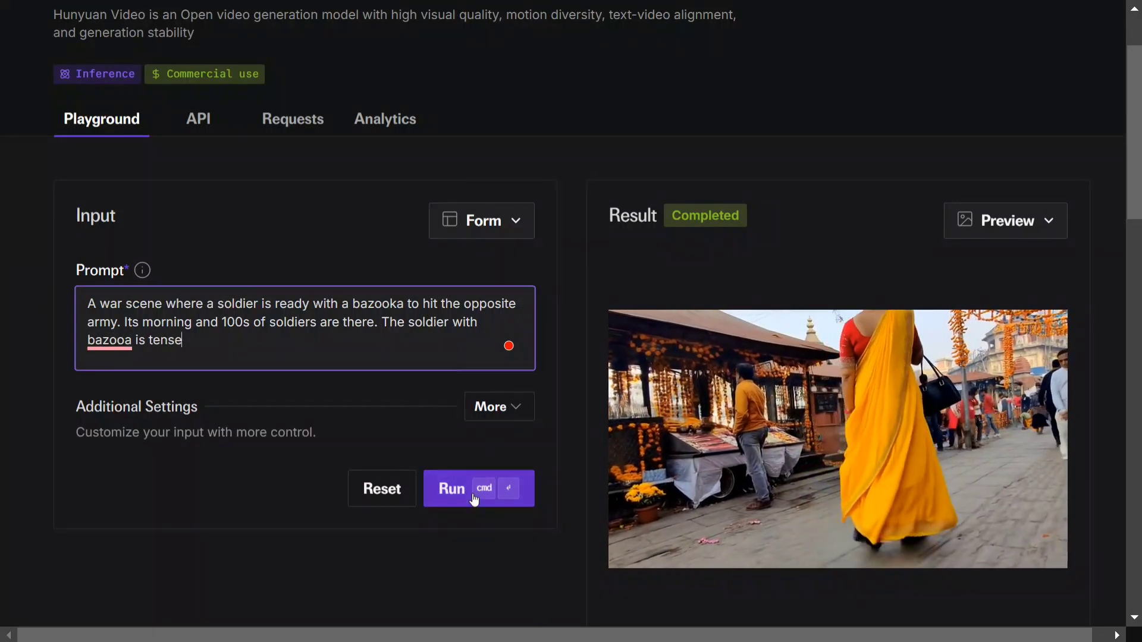
Run the war-scene prompt until the five-second tense soldier clip shows Completed.
{"action": "left_click", "coordinate": [474, 499]}
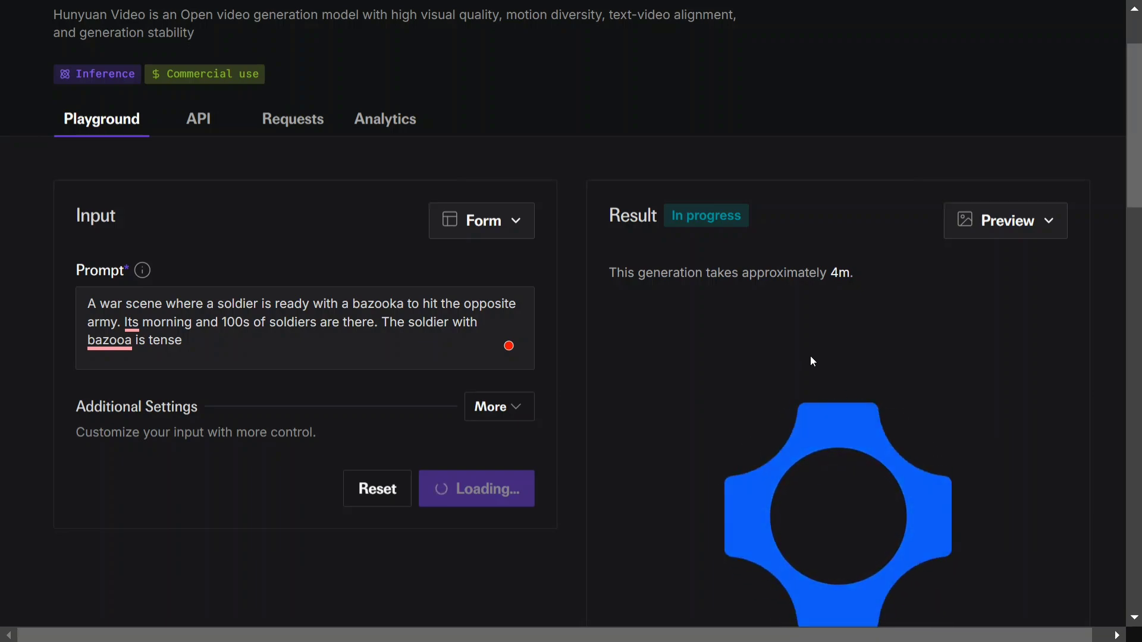
{"action": "scroll", "coordinate": [812, 356], "scroll_direction": "up", "scroll_amount": 3}
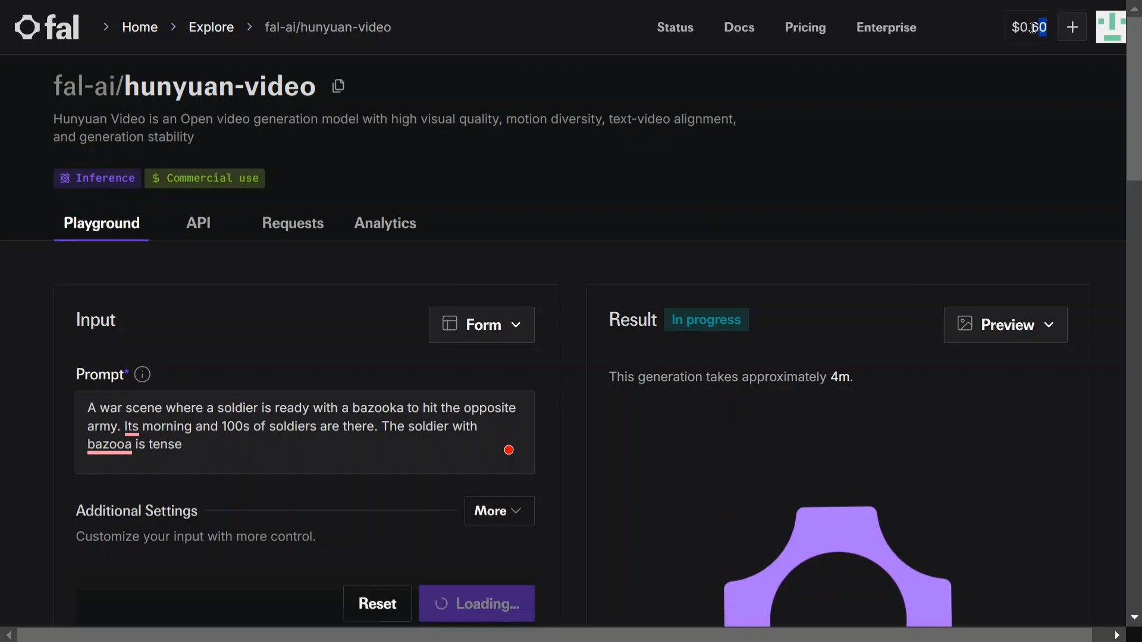
{"action": "left_click", "coordinate": [878, 133]}
{"action": "scroll", "coordinate": [879, 132], "scroll_direction": "down", "scroll_amount": 3}
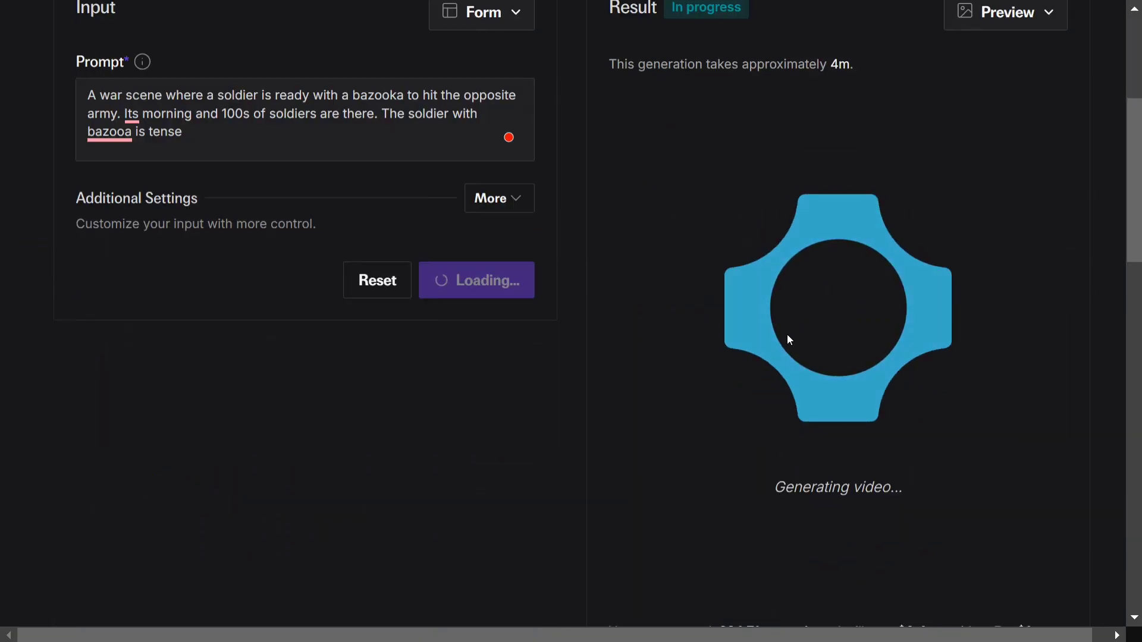
{"action": "scroll", "coordinate": [817, 247], "scroll_direction": "up", "scroll_amount": 3}
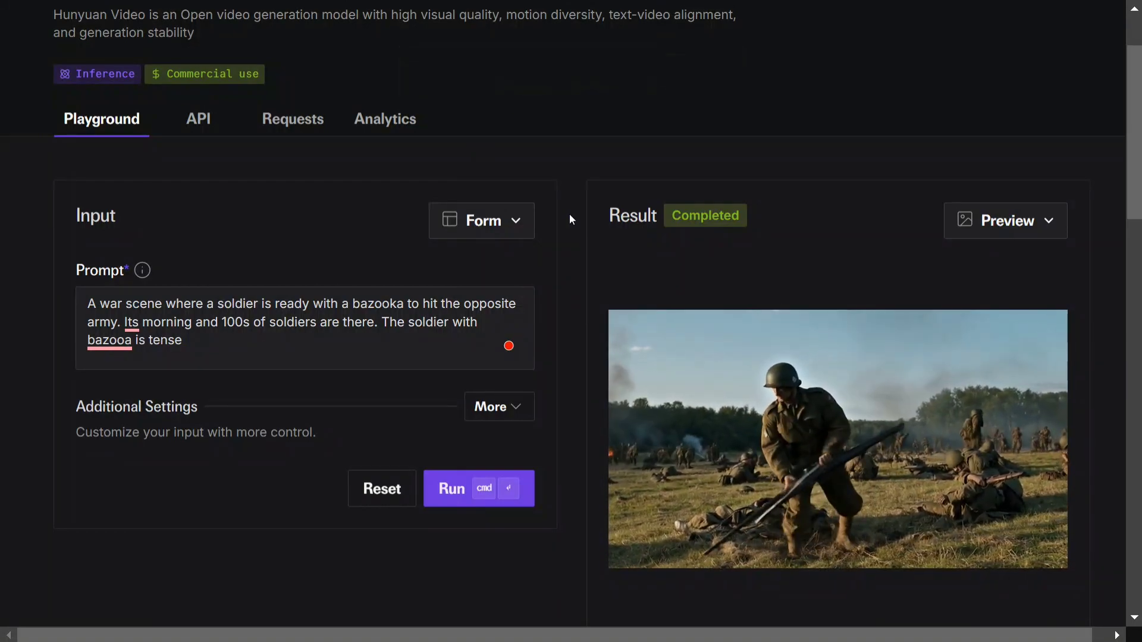
{"action": "scroll", "coordinate": [570, 214], "scroll_direction": "up", "scroll_amount": 3}
Return to the fal.ai home page using the fal header logo.
{"action": "left_click", "coordinate": [46, 27]}
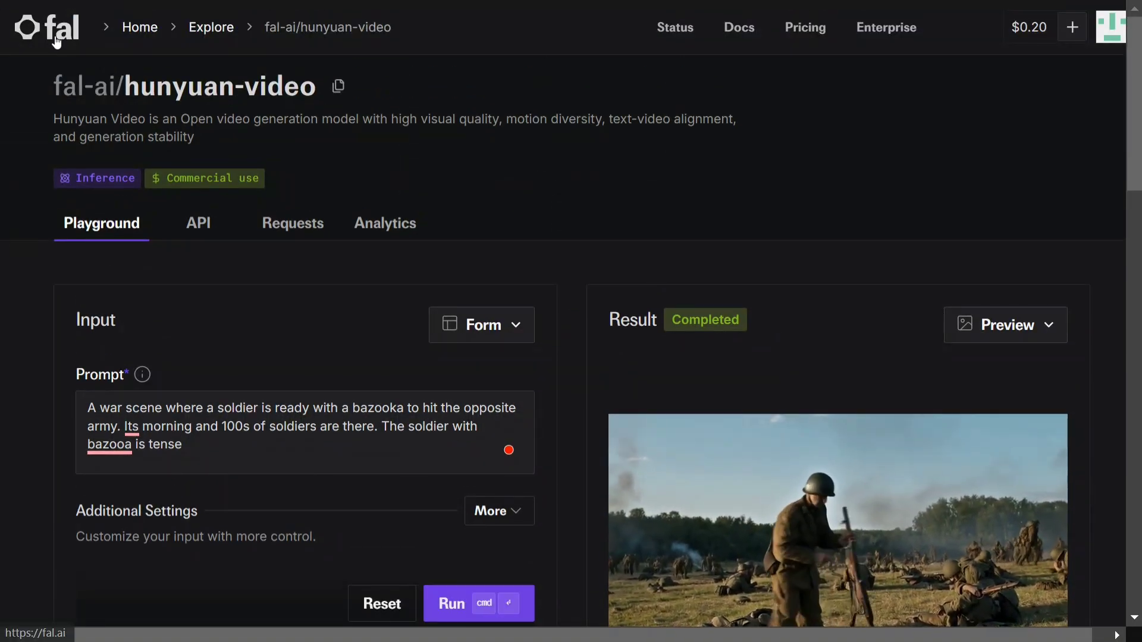